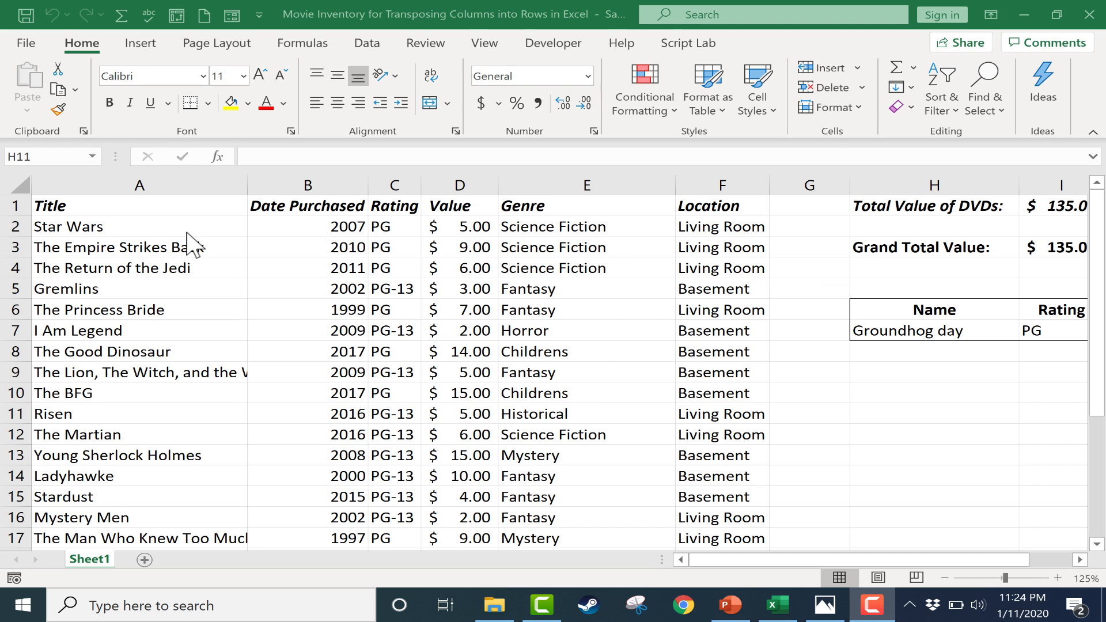
left_click(76, 206)
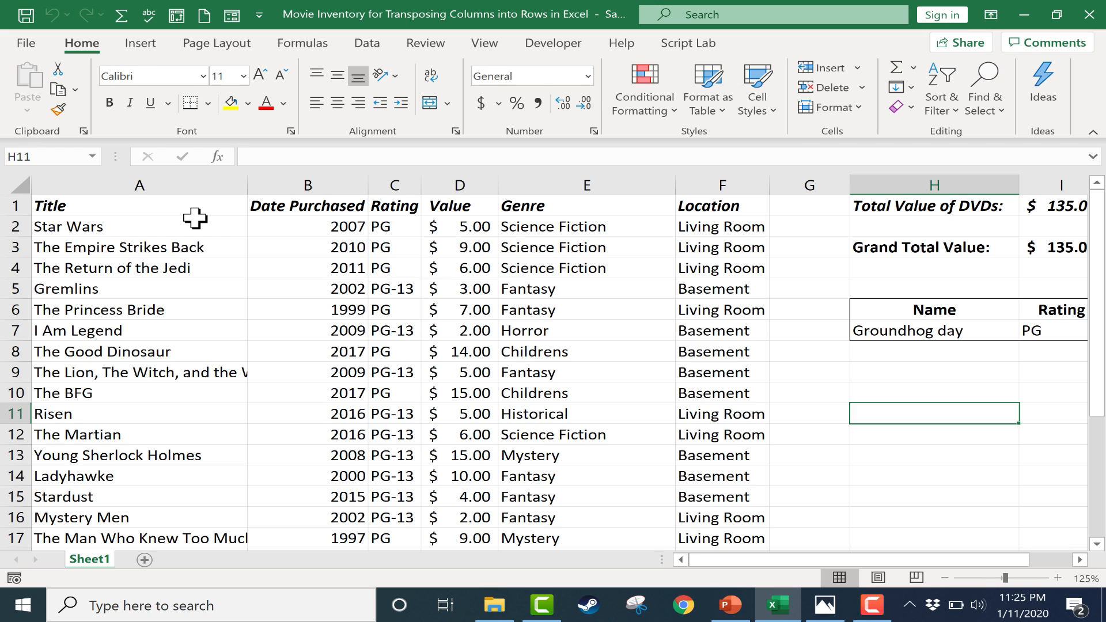
left_click(170, 229)
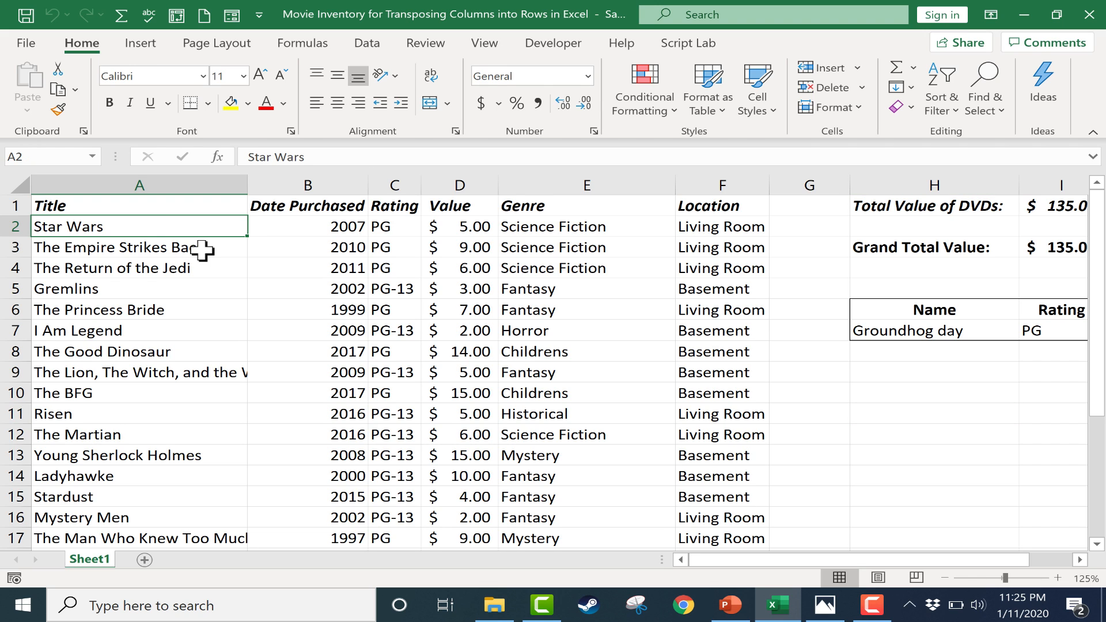
left_click(201, 250)
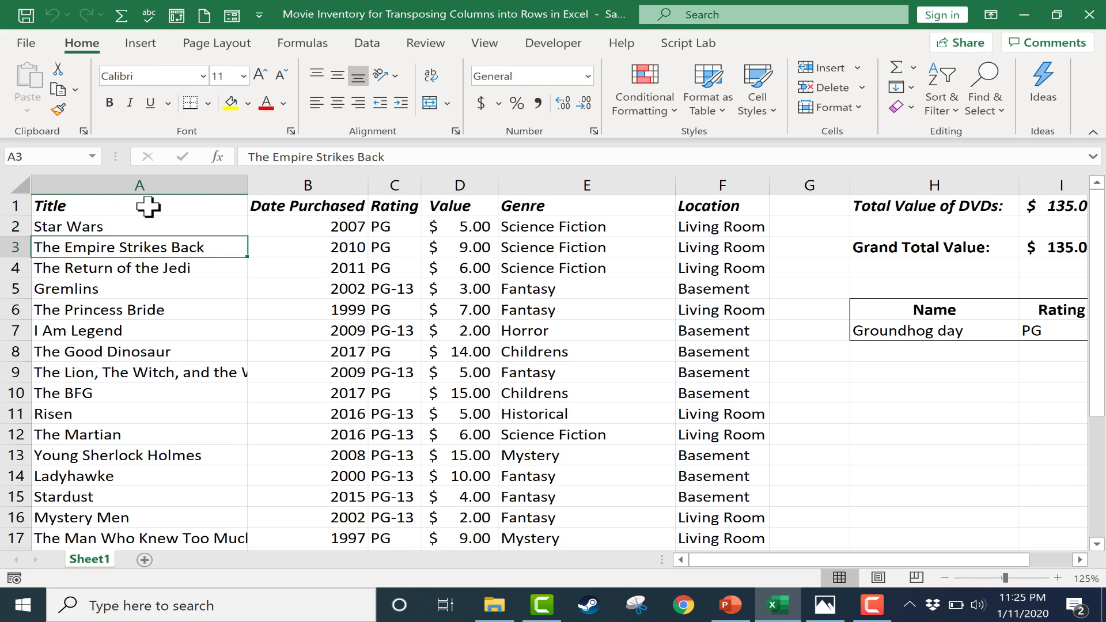
left_click(148, 207)
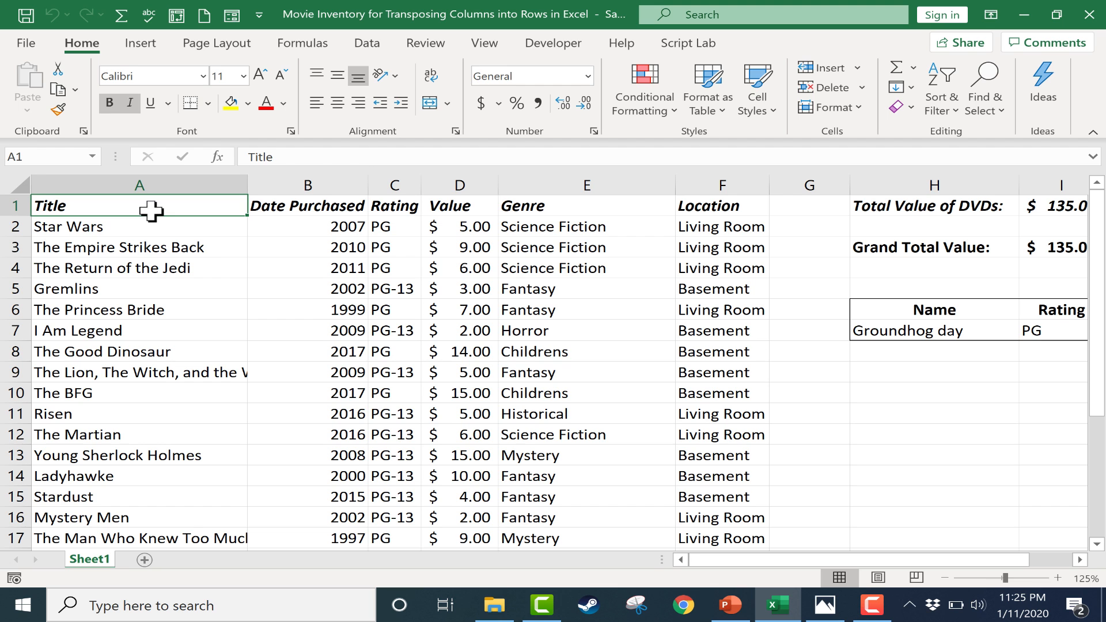
left_click(160, 241)
- Try selecting the movie table and the entire worksheet, clearing each selection
left_click_drag(136, 205, 663, 132)
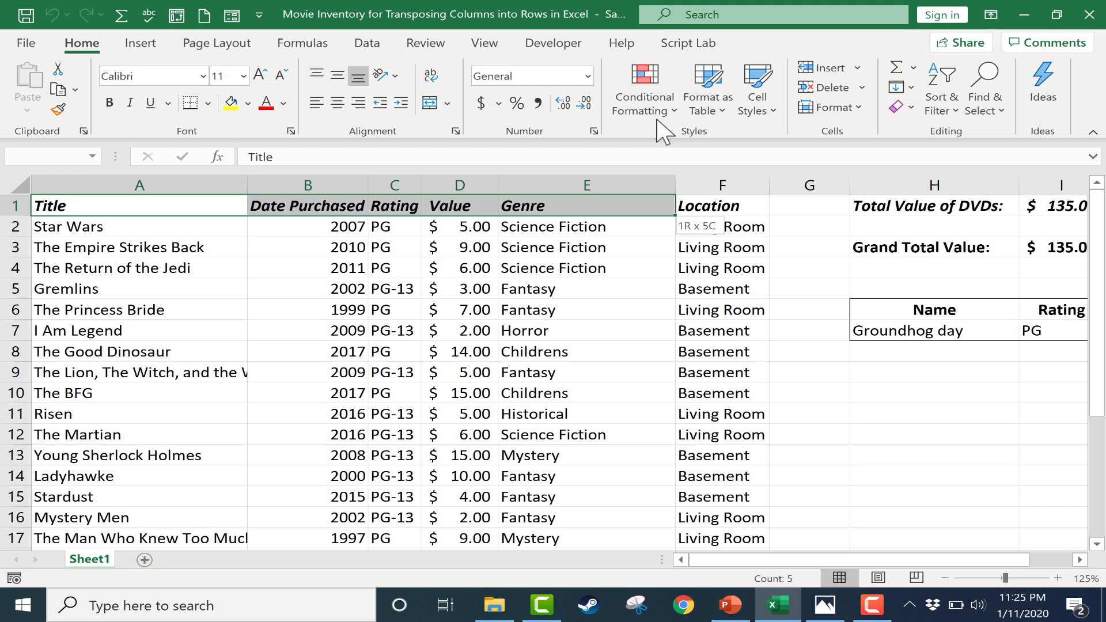
left_click(111, 310)
left_click(58, 206)
left_click_drag(58, 205, 682, 420)
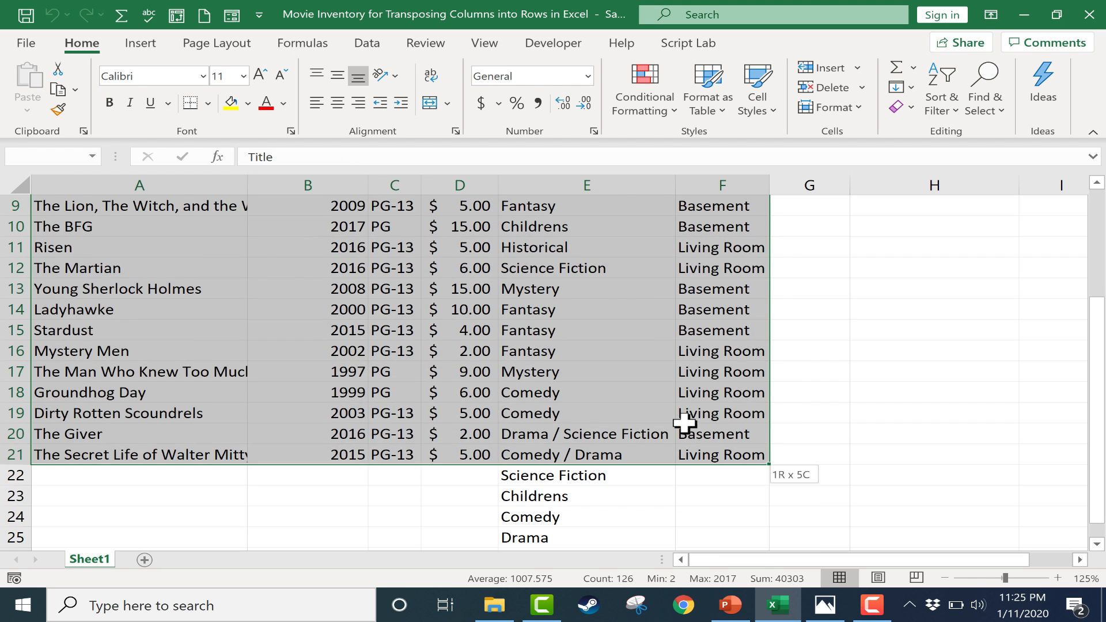
scroll(881, 375, "up", 3)
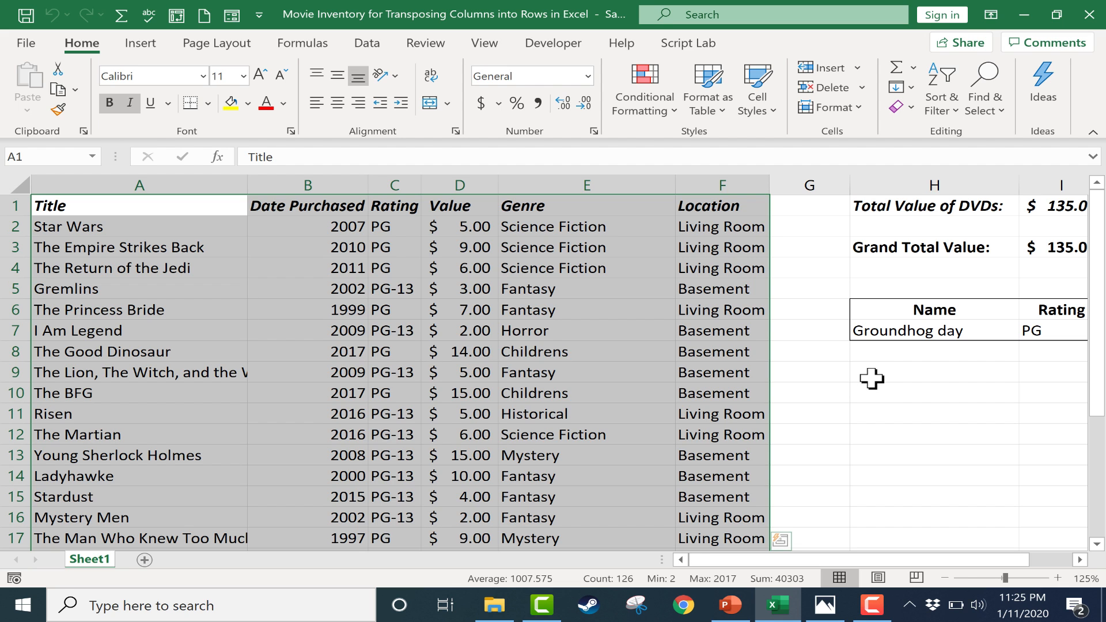
left_click(892, 407)
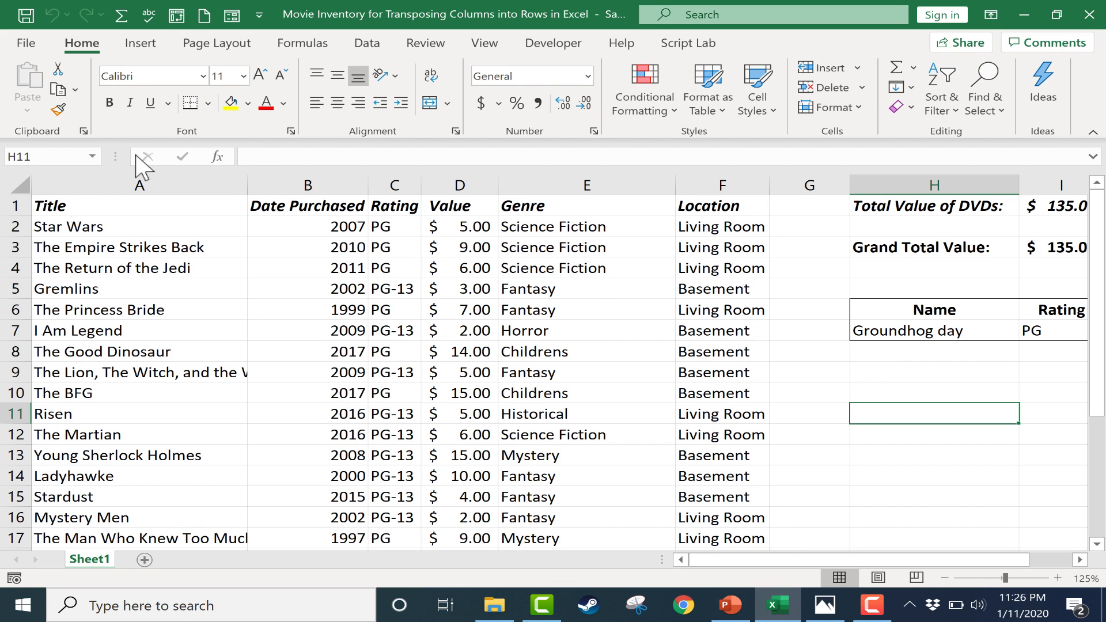
left_click(13, 183)
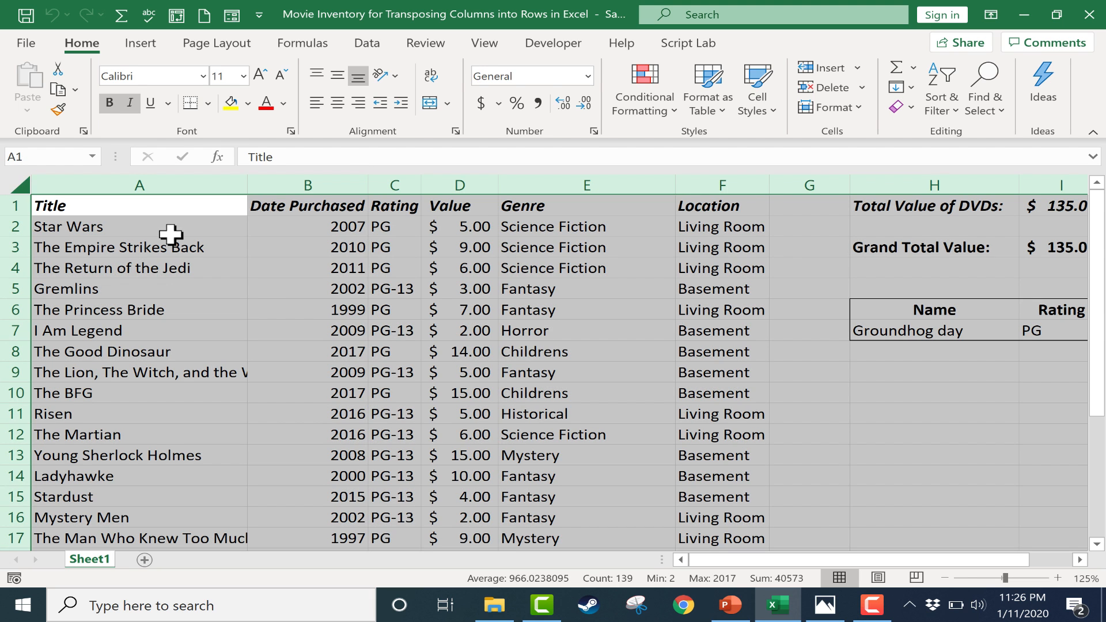
left_click(233, 309)
- Copy the whole movie table, A1:F21, including its header row but excluding the totals beside it
left_click_drag(138, 210, 706, 404)
scroll(628, 348, "up", 1)
scroll(628, 349, "up", 3)
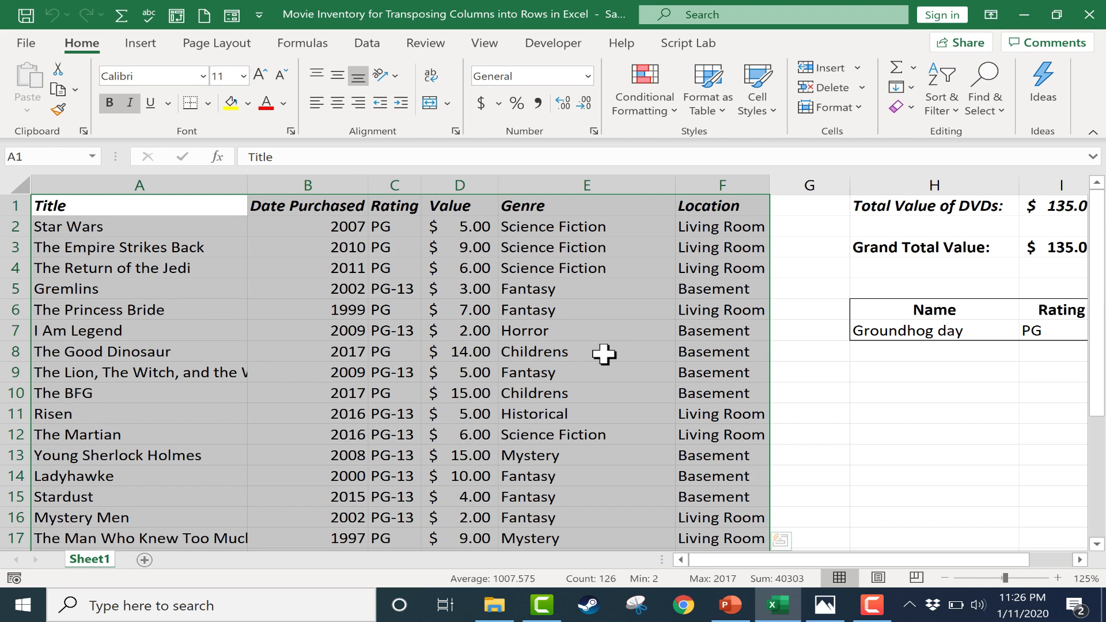
key("ctrl+c")
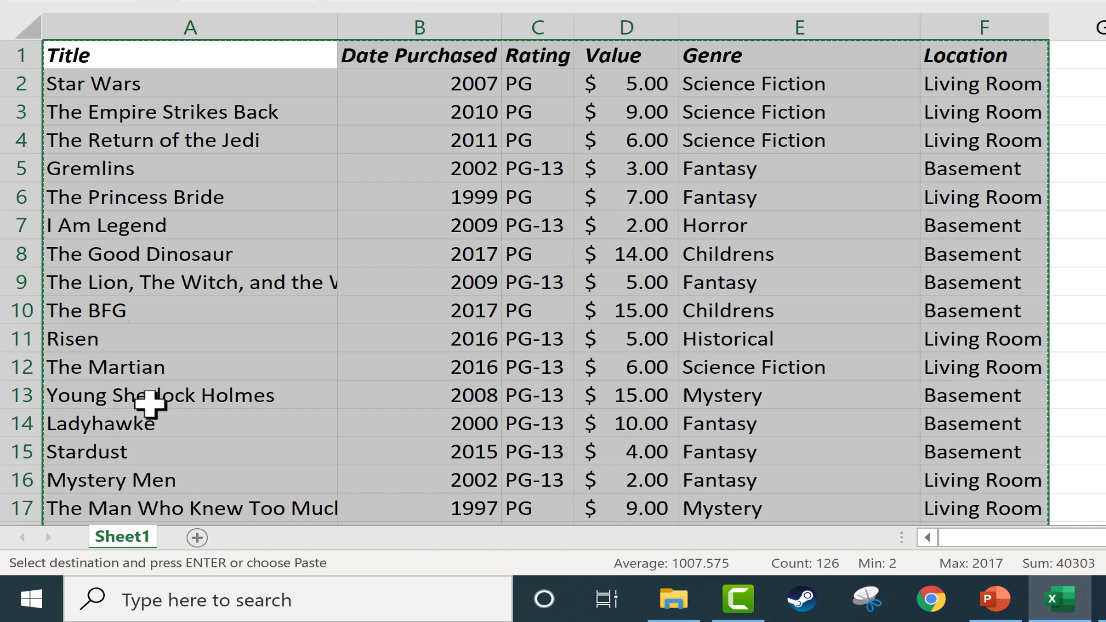
- Add a new worksheet and rename it Sheet2
left_click(196, 537)
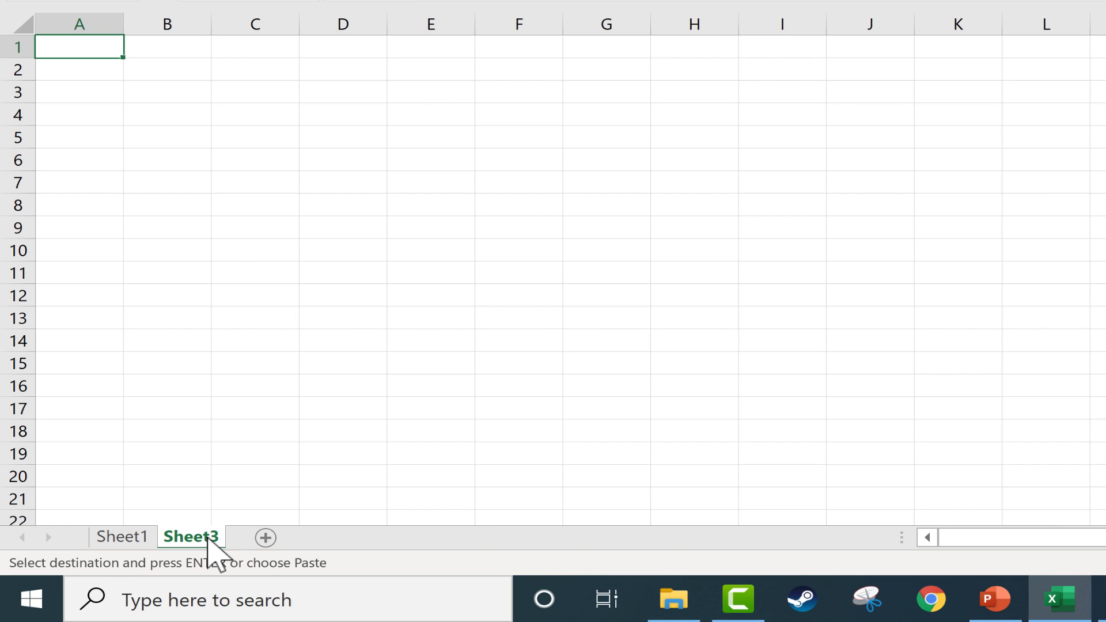
right_click(209, 537)
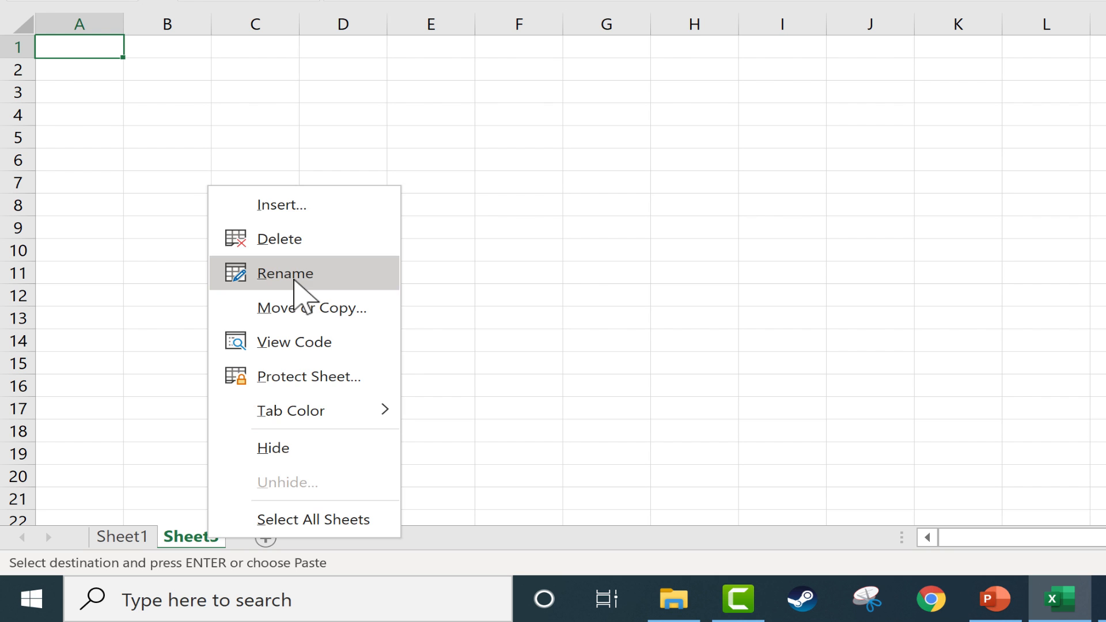
left_click(294, 281)
key("Right")
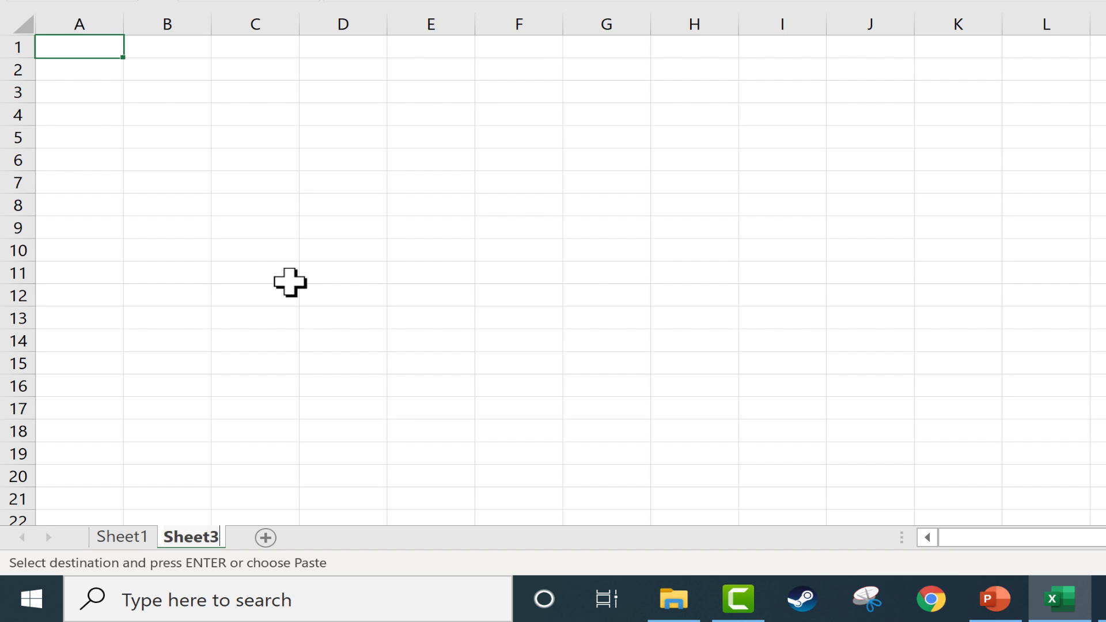
key("BackSpace")
type("2")
key("Return")
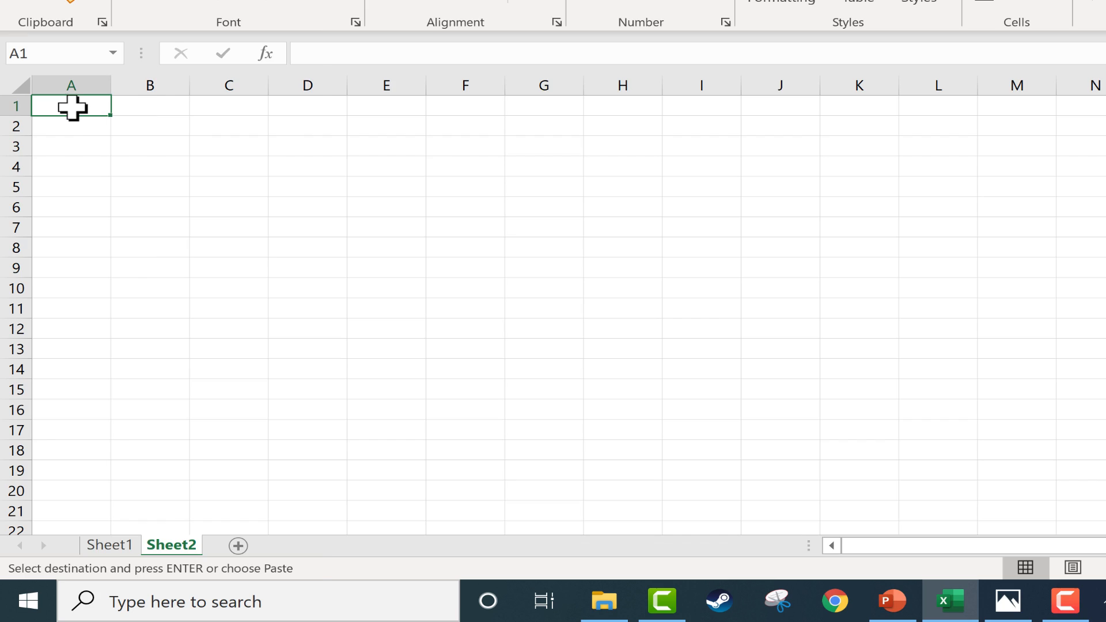
- Paste the copied table into cell A1 of Sheet2 using Paste Special with Transpose enabled
right_click(71, 107)
left_click(127, 115)
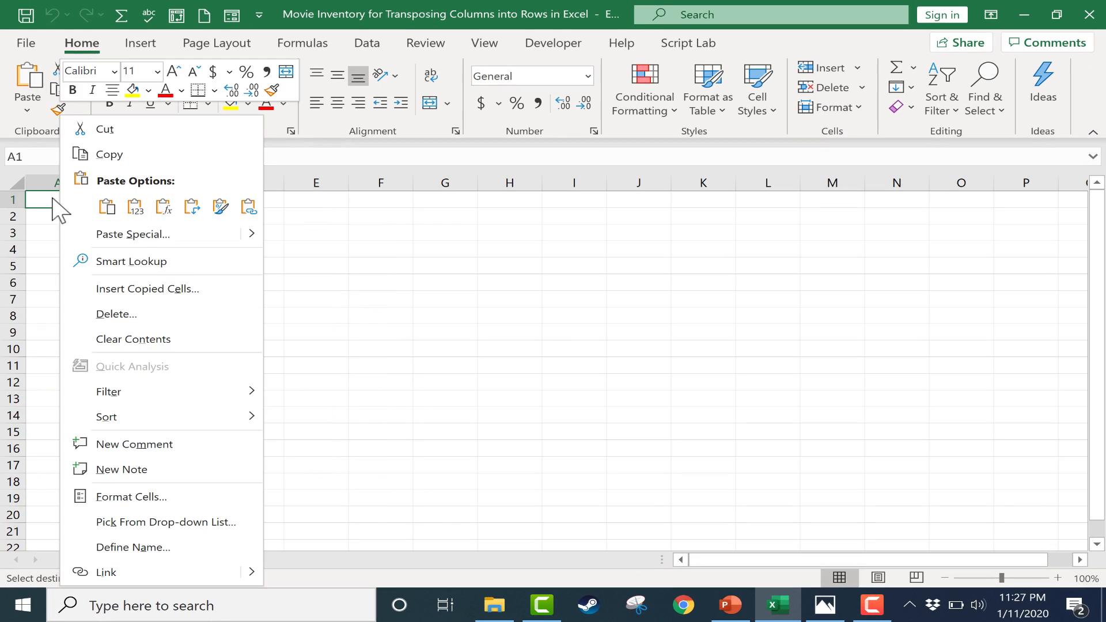
left_click(123, 235)
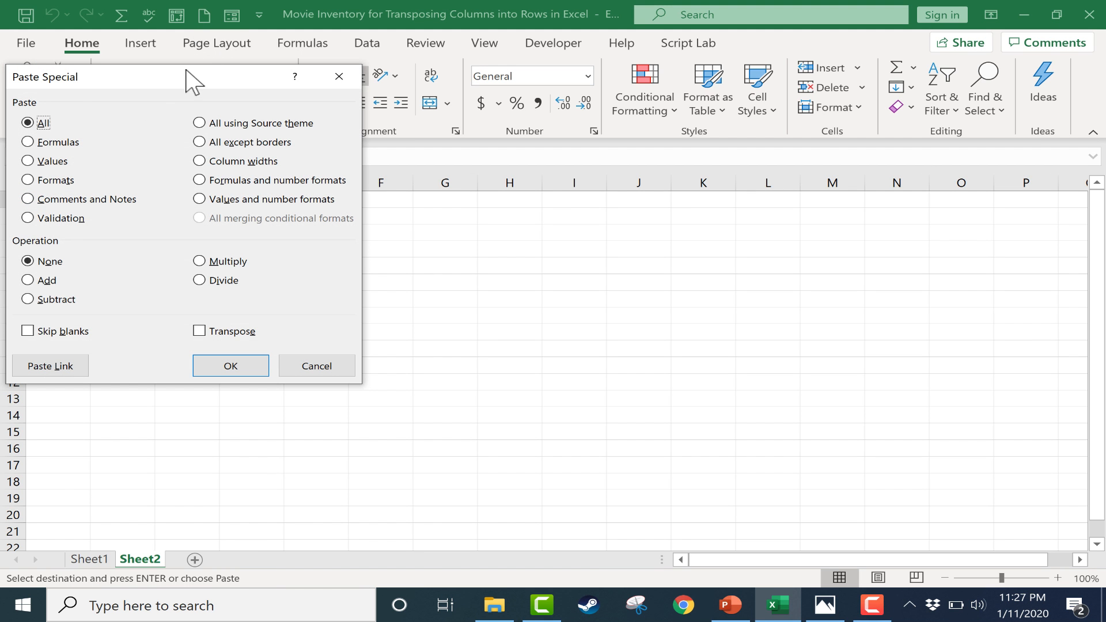
left_click_drag(193, 85, 420, 116)
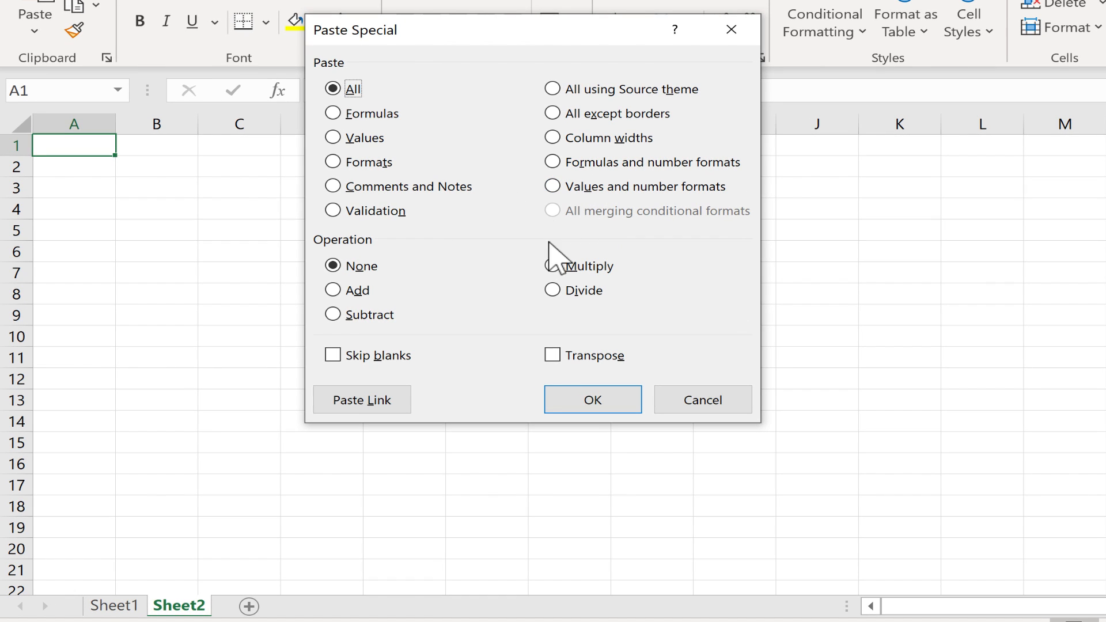
left_click(552, 357)
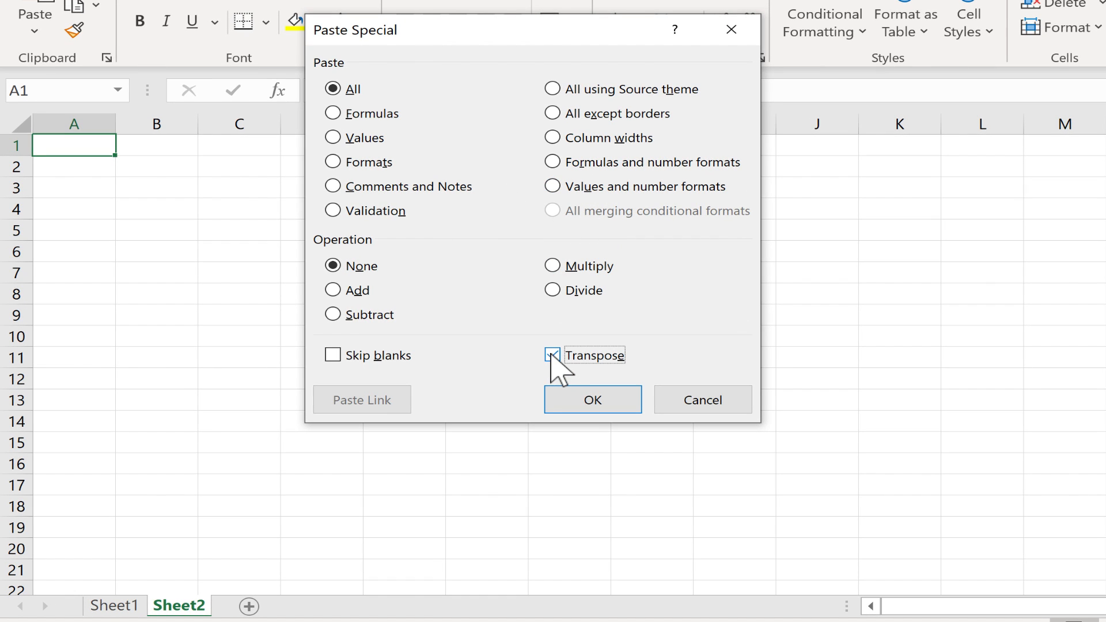
left_click(600, 403)
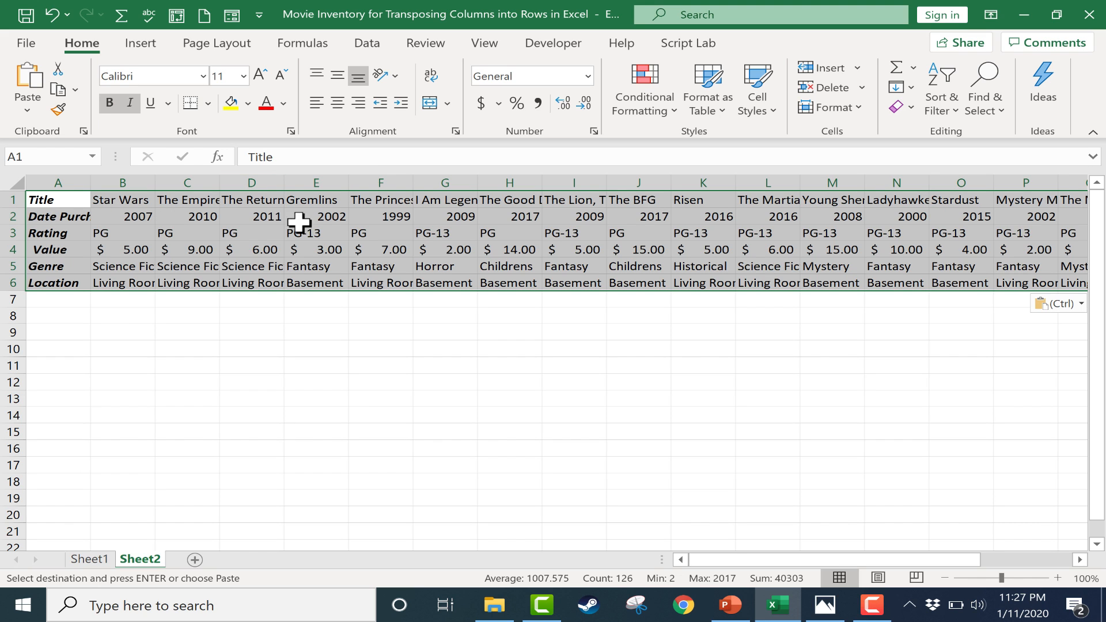
- Autofit columns A through W of the transposed table, and give them all a uniform width of about 13
left_click(60, 180)
left_click_drag(60, 181, 909, 183)
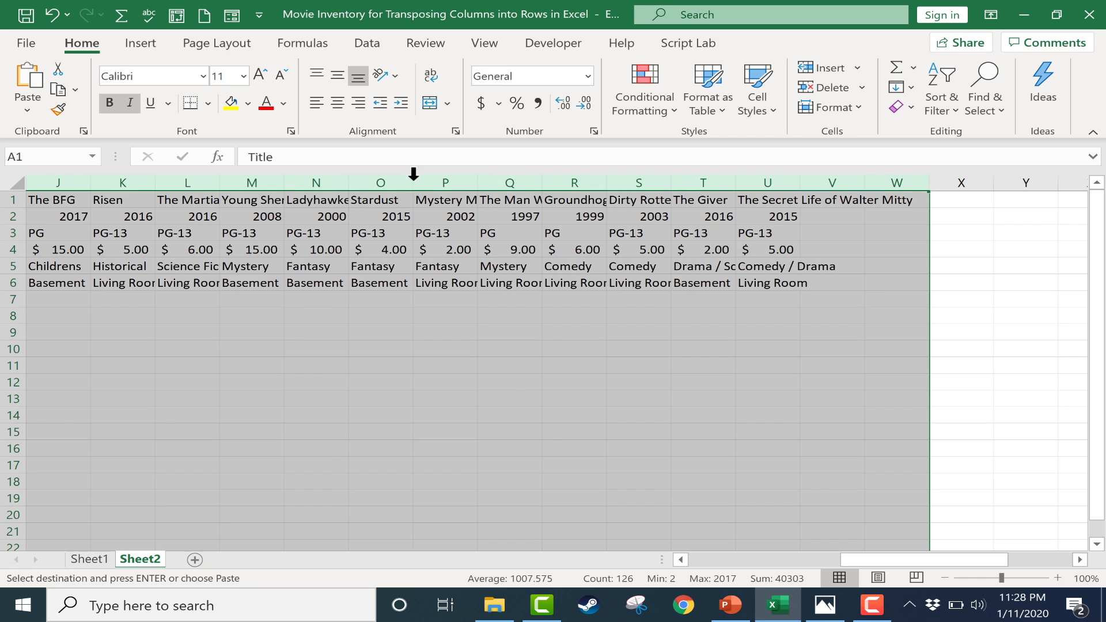
double_click(412, 180)
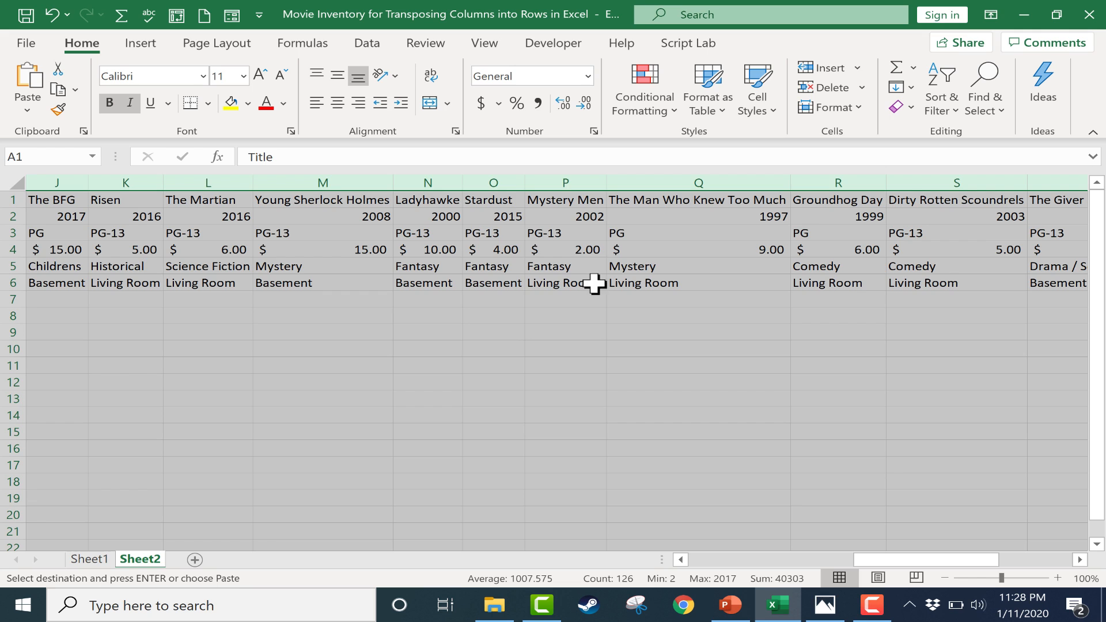
left_click_drag(604, 183, 642, 183)
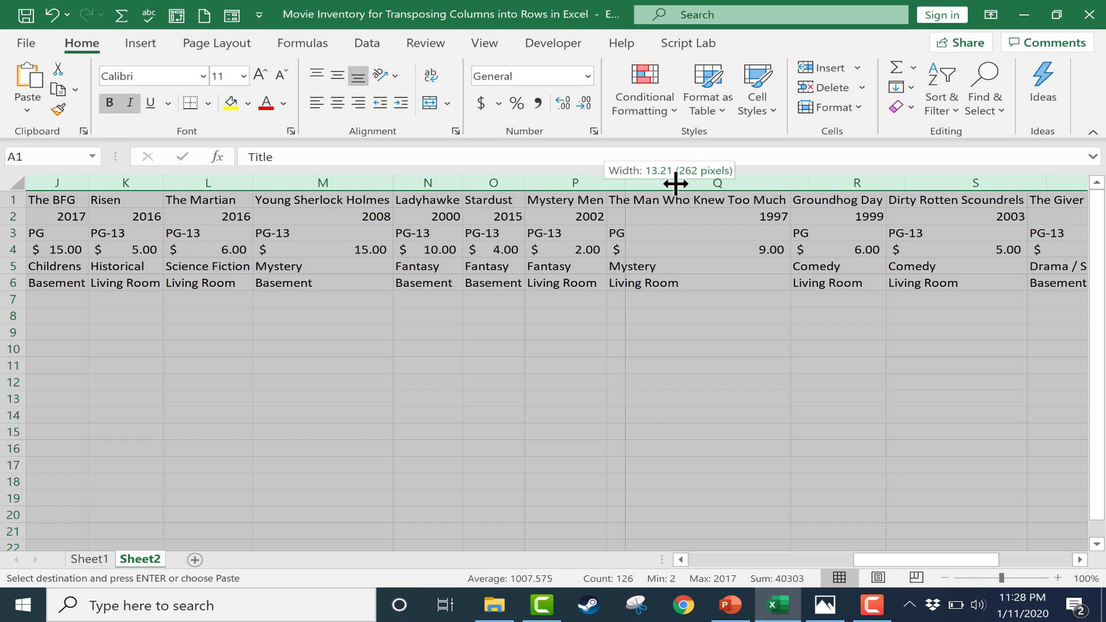
left_click_drag(676, 183, 663, 183)
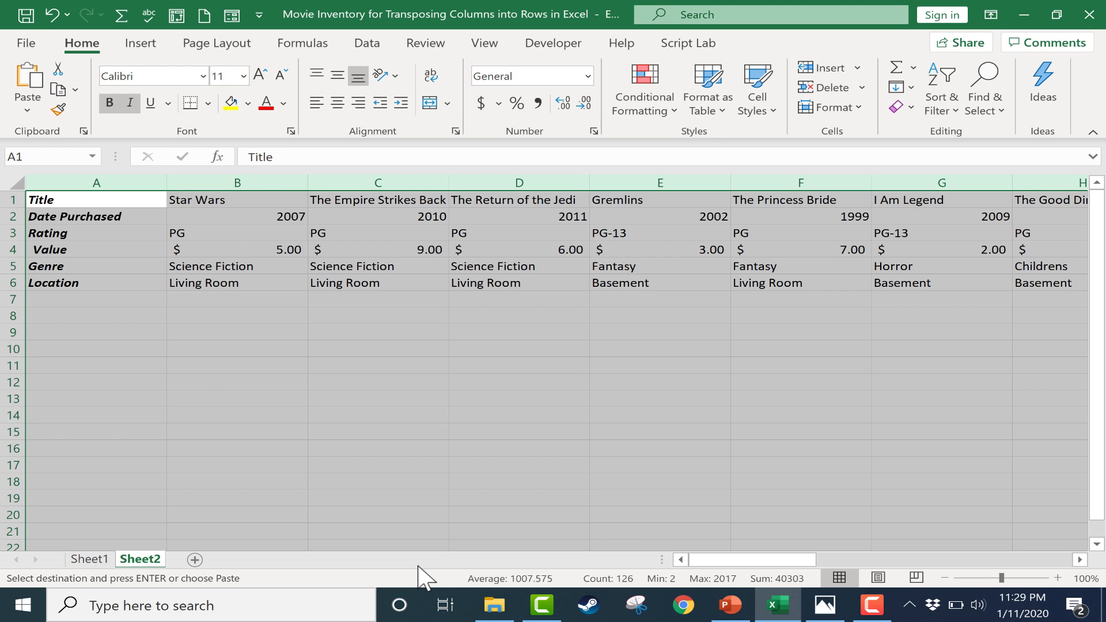
- Permanently delete the original Sheet1 with the column-oriented table
right_click(86, 559)
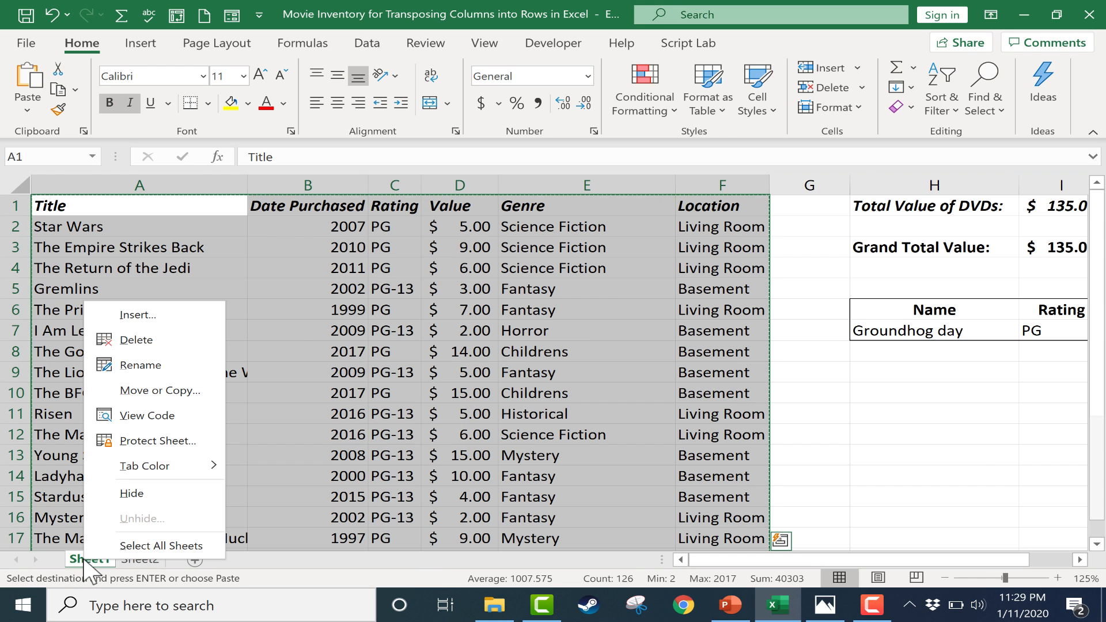
left_click(138, 341)
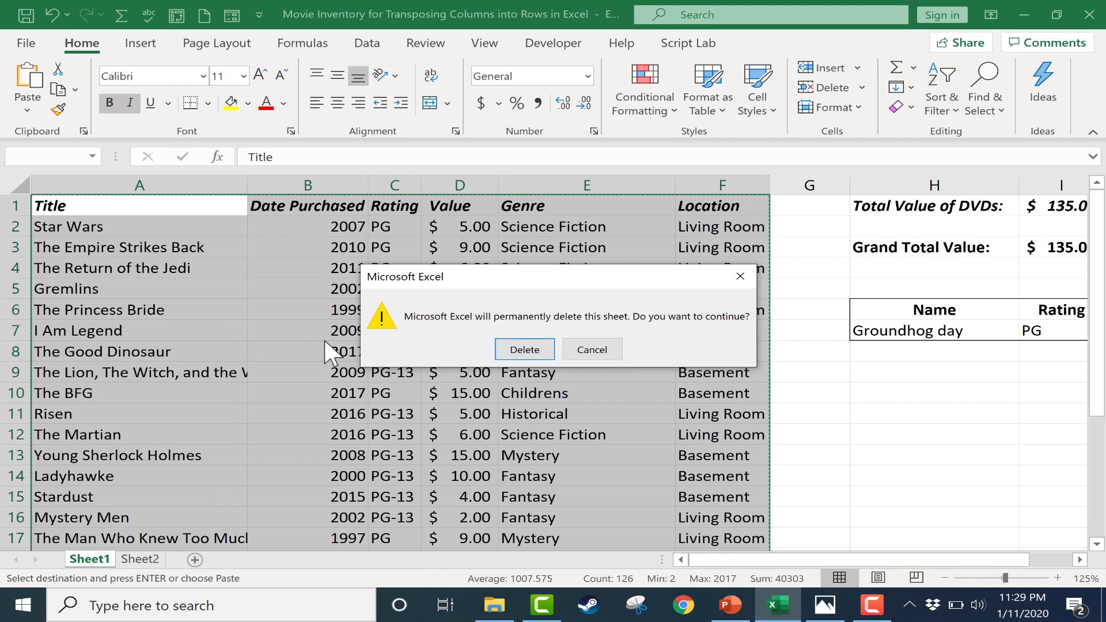
left_click(523, 349)
left_click_drag(326, 466, 324, 475)
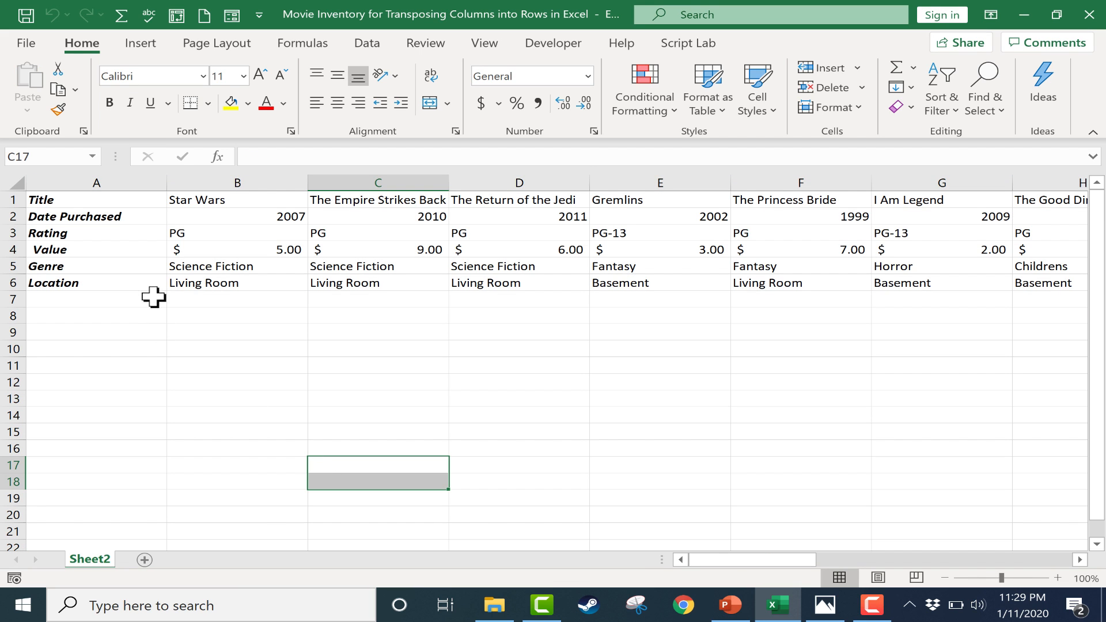
- Copy the transposed movie data in A1:V6 of Sheet2
left_click_drag(64, 200, 877, 282)
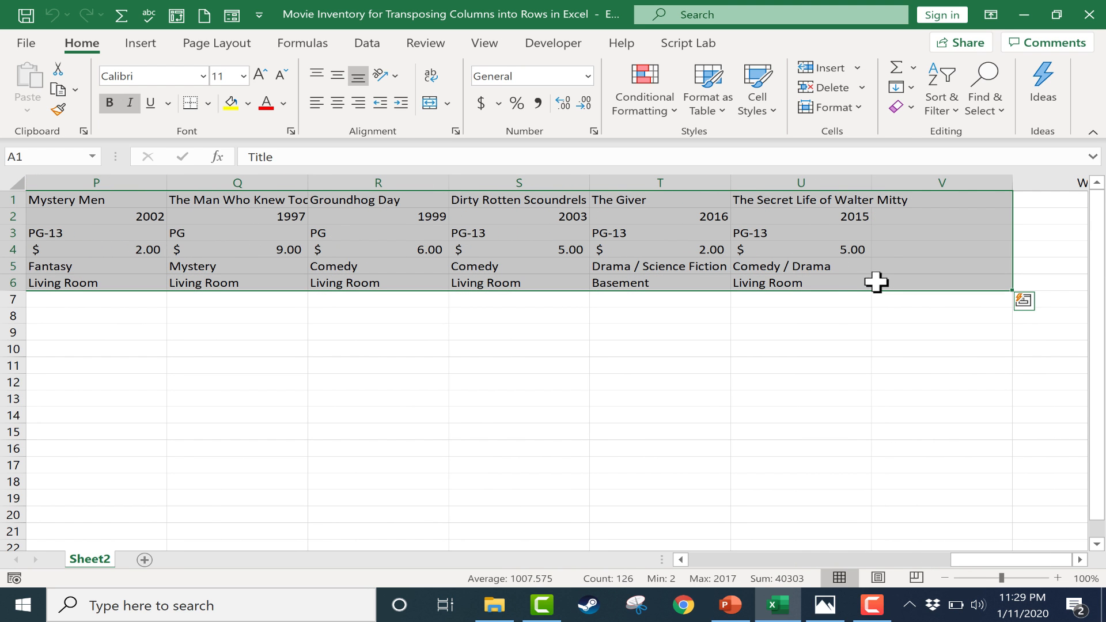
right_click(132, 242)
key("ctrl+c")
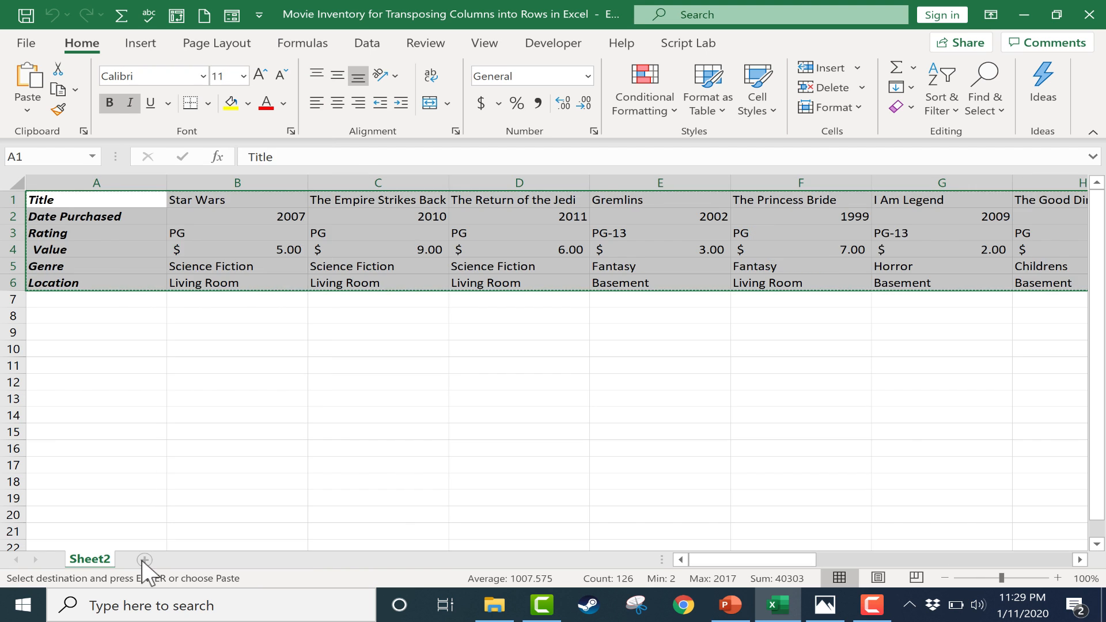
- Add another worksheet and paste the copied data transposed into its cell A1
left_click(145, 560)
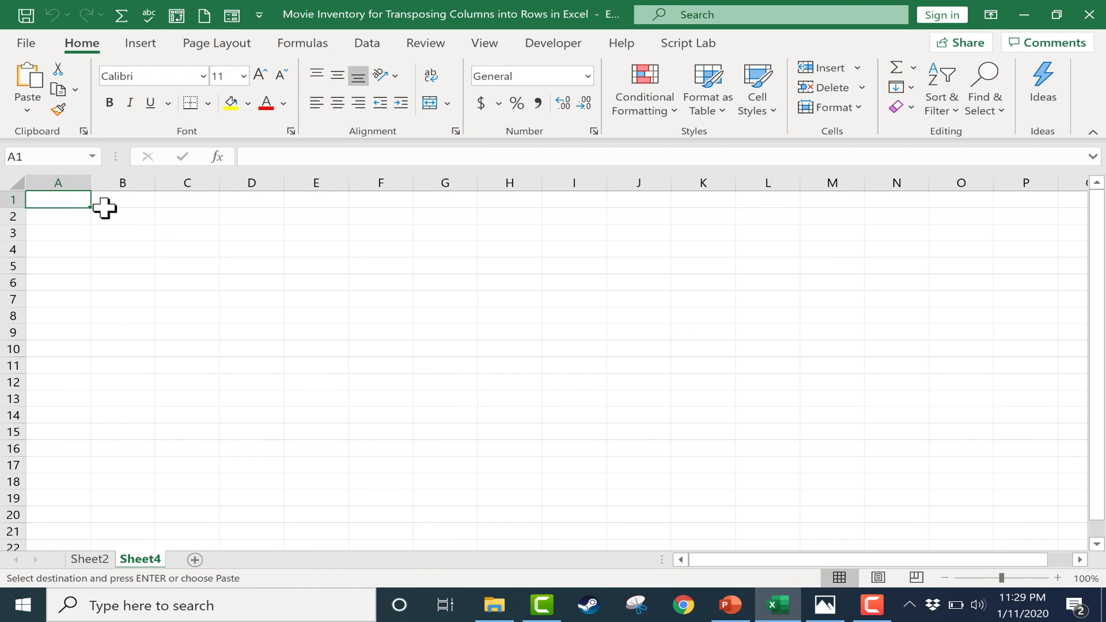
right_click(61, 201)
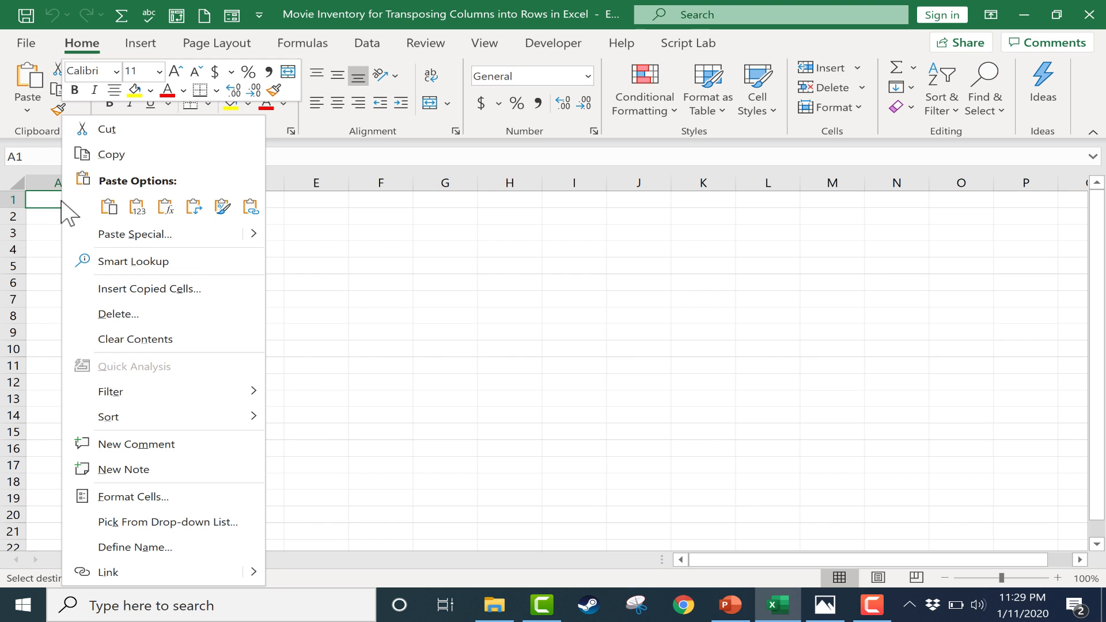
left_click(155, 235)
left_click(200, 333)
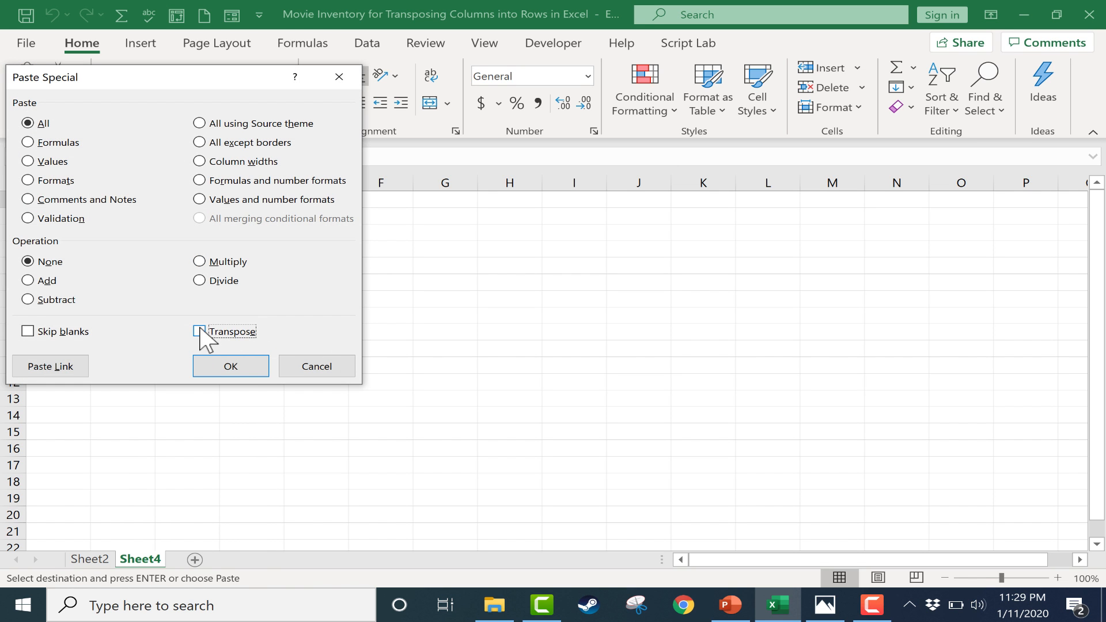
left_click(230, 366)
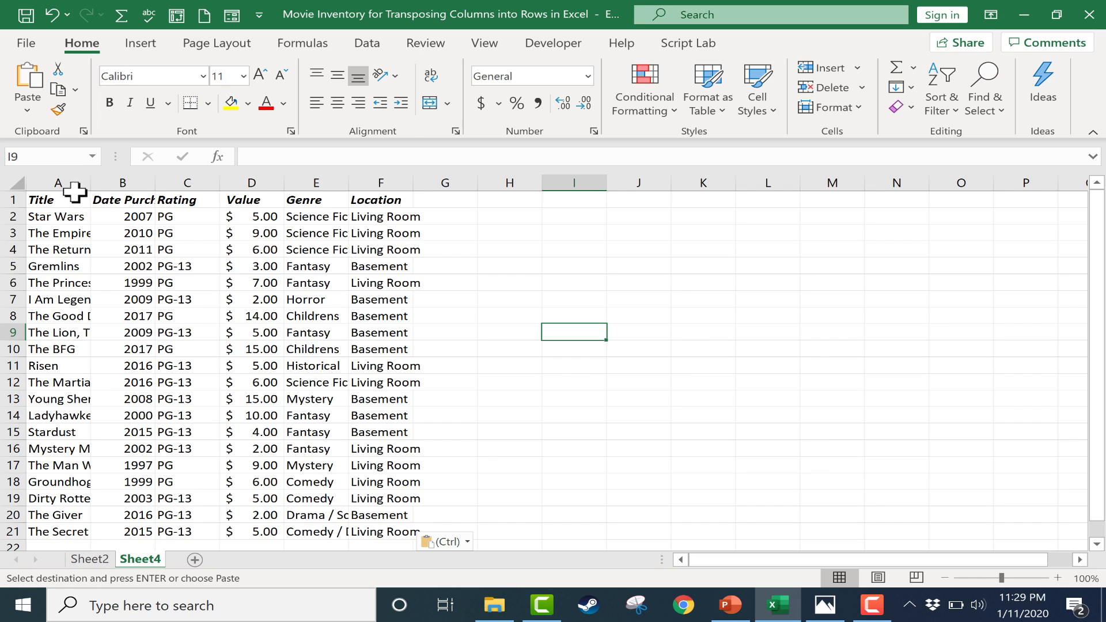
- Autofit columns A through F to their contents on the new sheet
left_click_drag(75, 187, 413, 182)
double_click(414, 183)
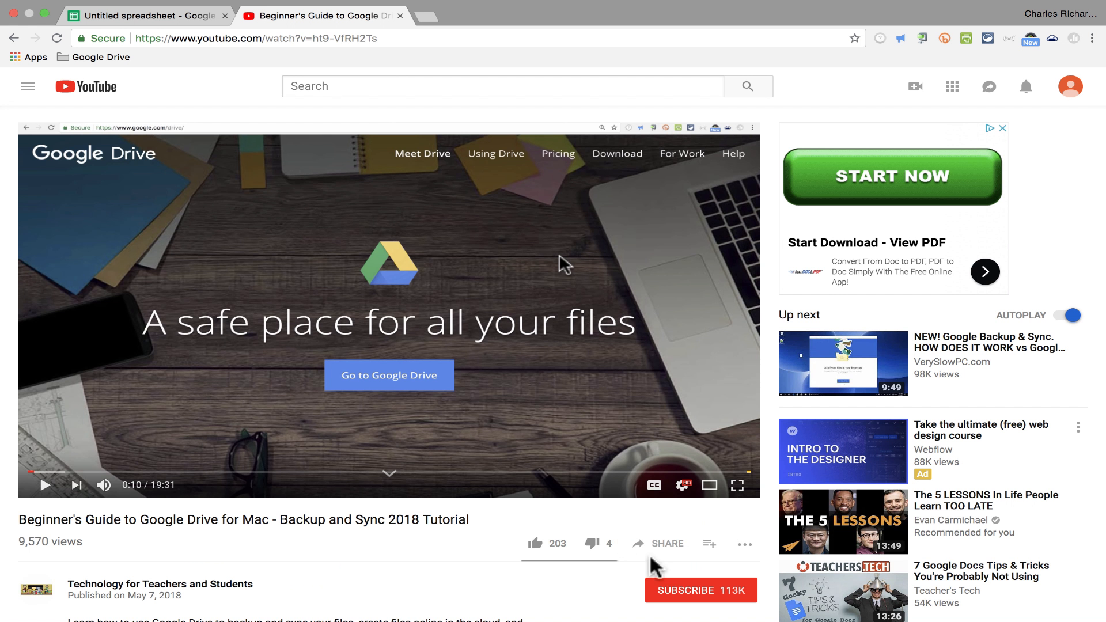
- Switch to YouTube and subscribe to the Technology for Teachers and Students channel below the Google Drive guide video
left_click(677, 594)
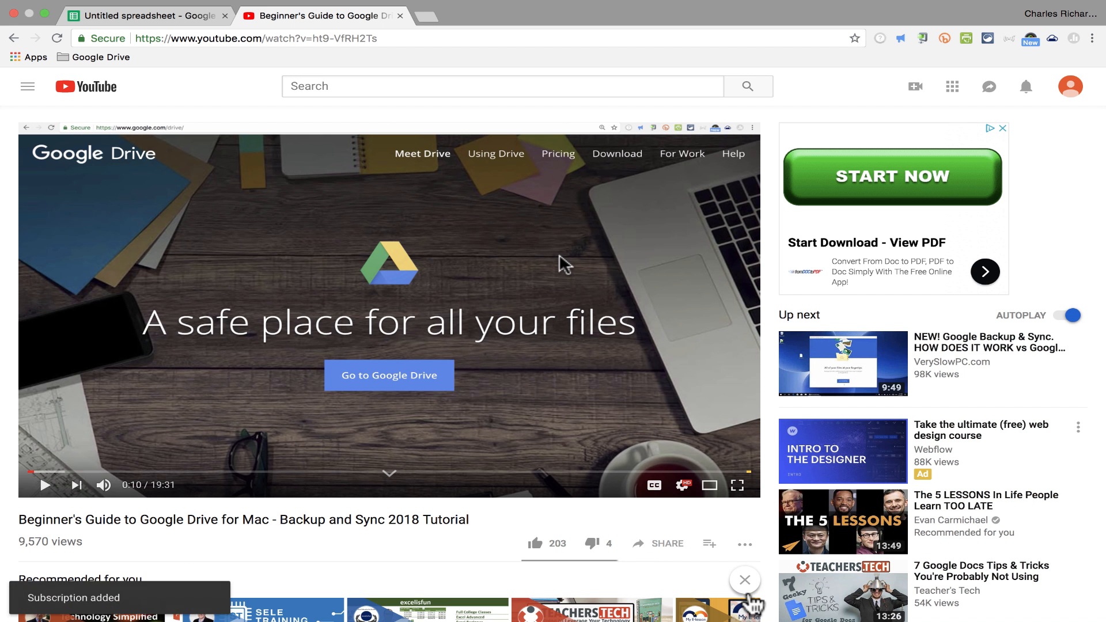
scroll(787, 615, "down", 5)
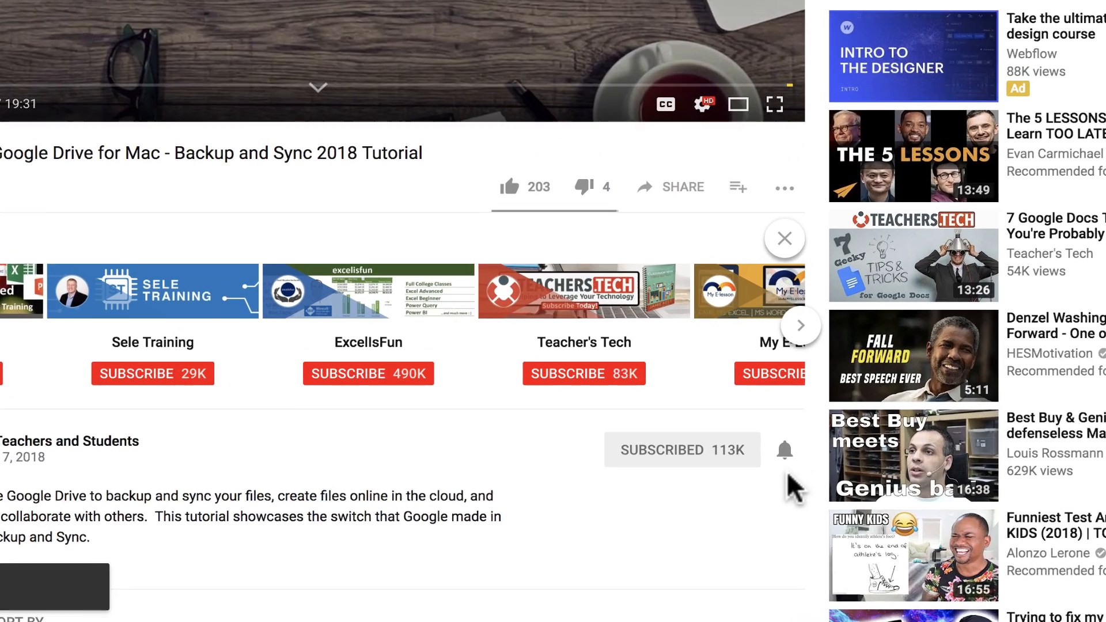